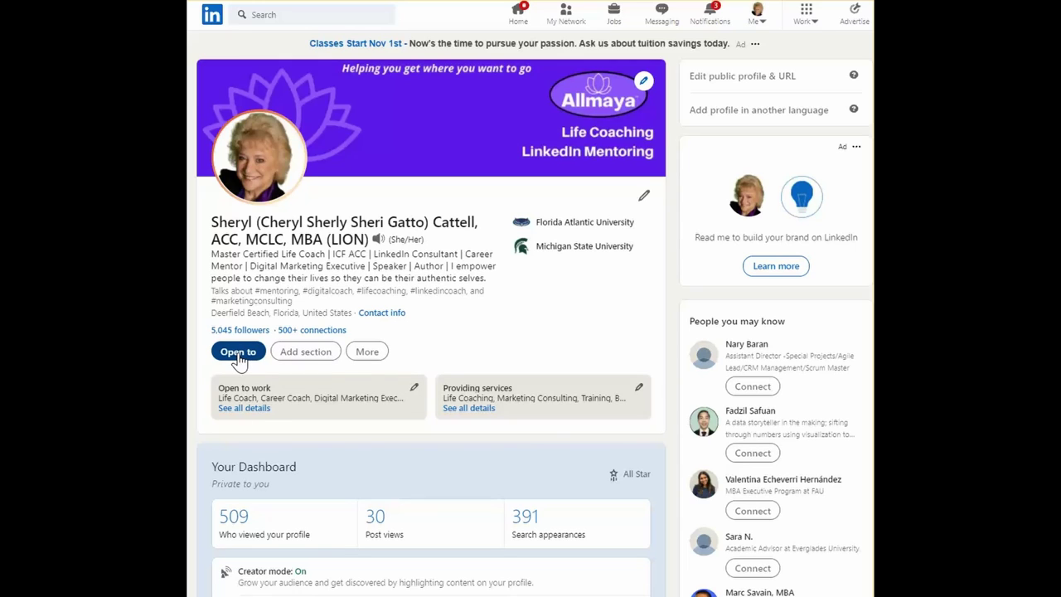
{"action": "left_click", "coordinate": [239, 356]}
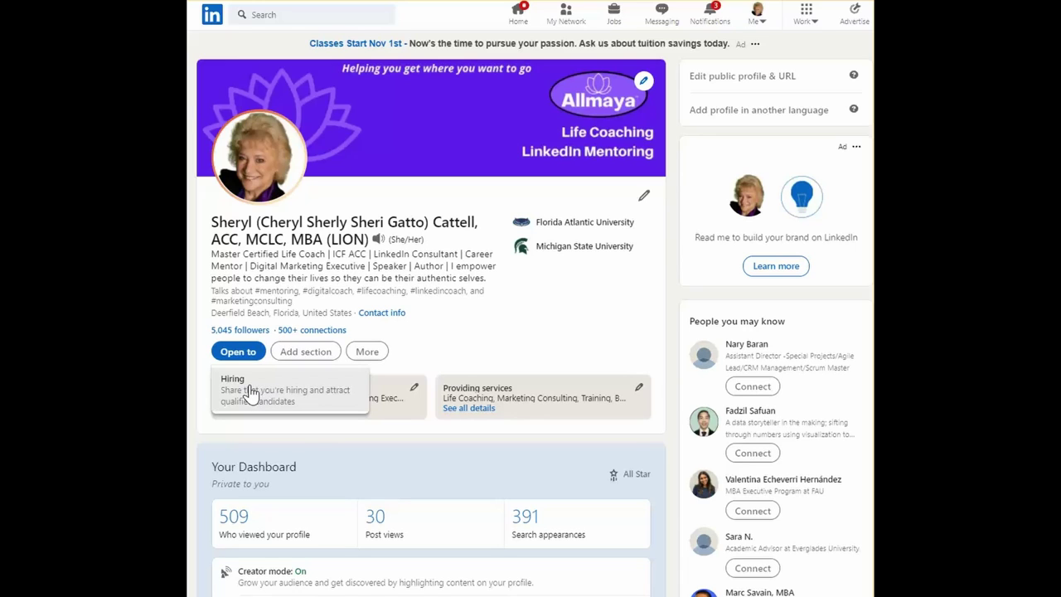
{"action": "left_click", "coordinate": [545, 332]}
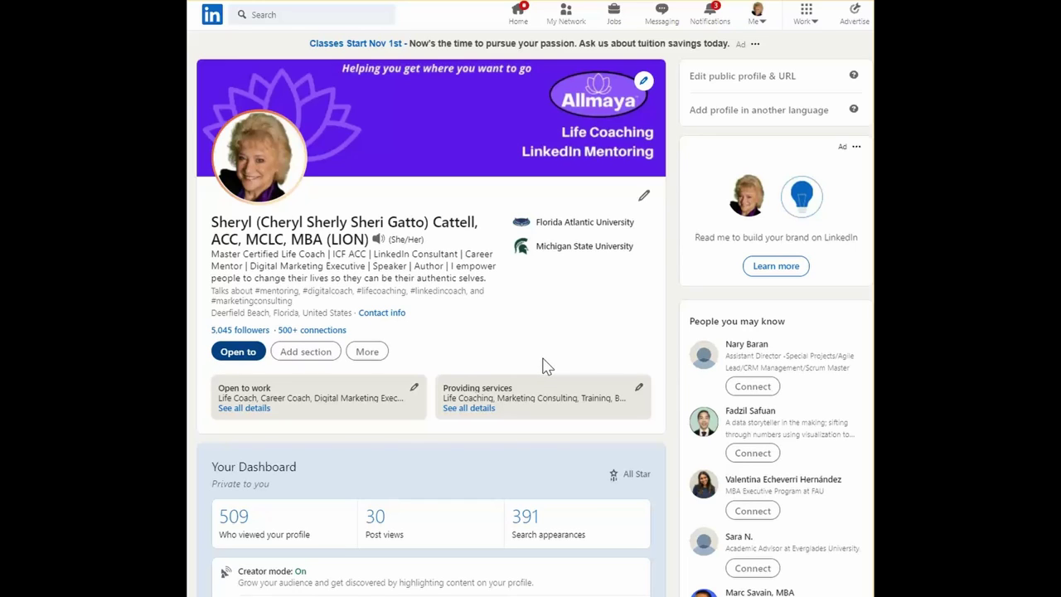
Open the profile's Providing services page, edit its service list, and remove Educational Consulting
{"action": "left_click", "coordinate": [469, 408]}
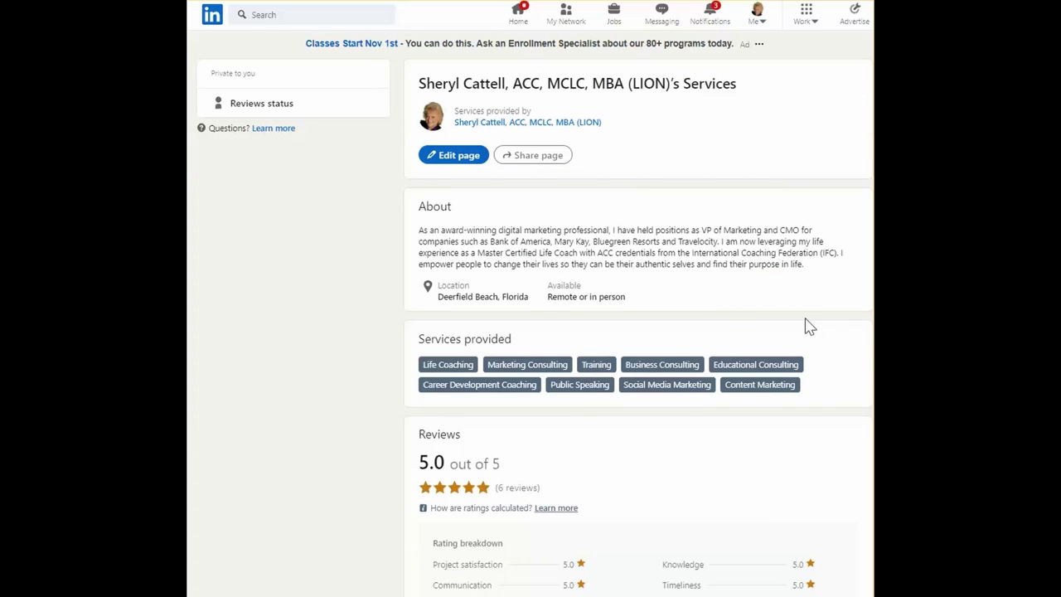
{"action": "left_click", "coordinate": [447, 157]}
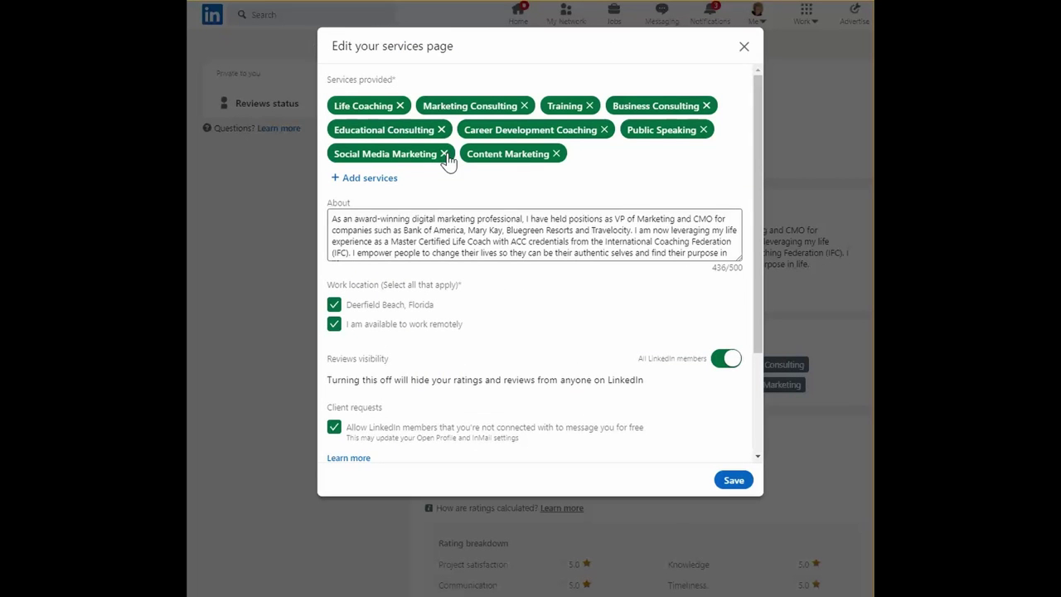
{"action": "left_click", "coordinate": [366, 180]}
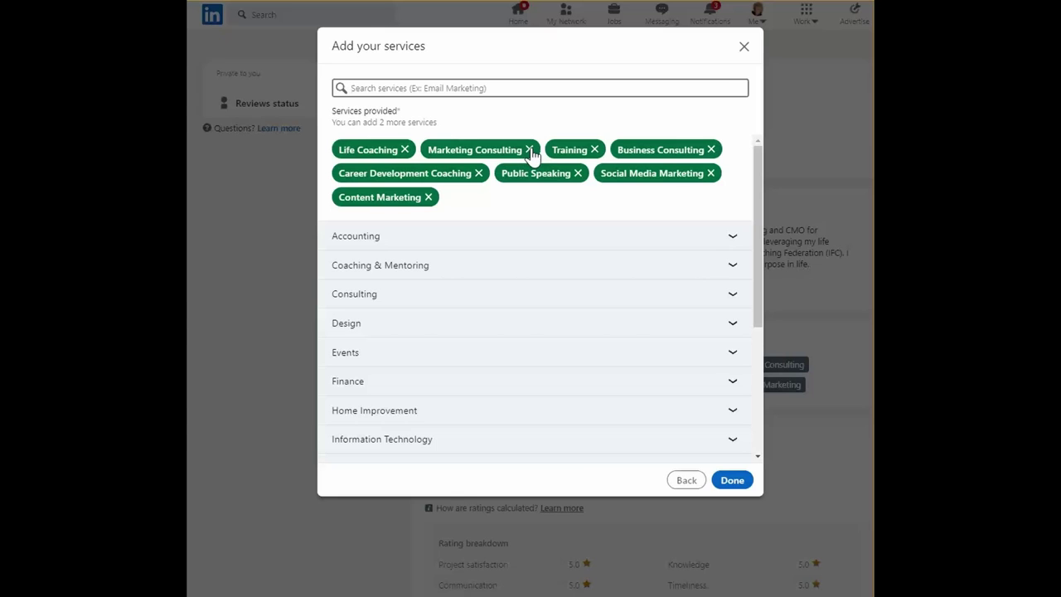
Search the available services for "linkedin" and for "Mentor", clearing the search each time
{"action": "type", "text": "linkedin"}
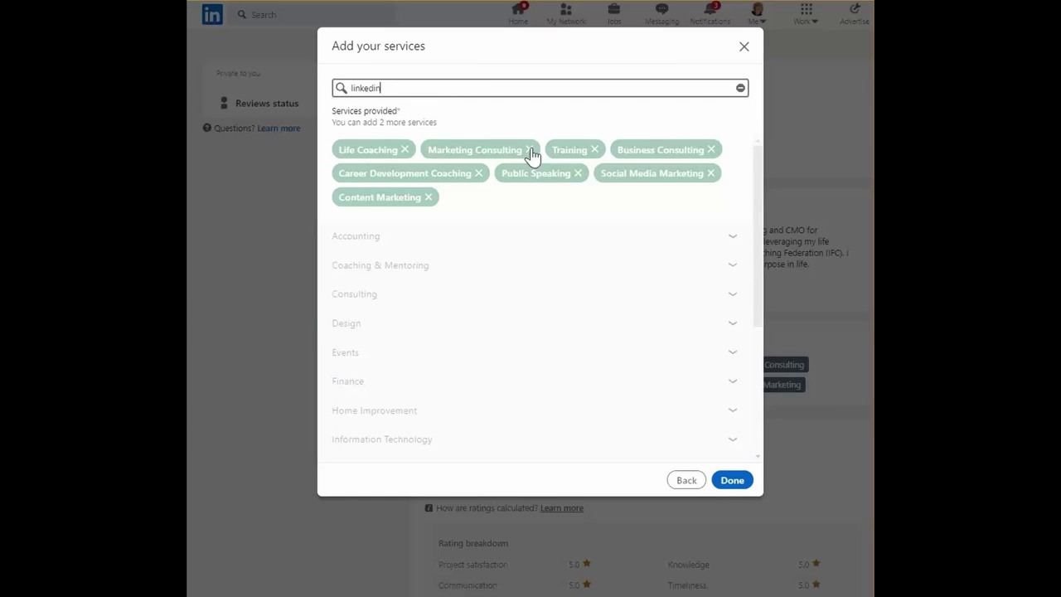
{"action": "key", "text": "BackSpace"}
{"action": "key", "text": "BackSpace"}
{"action": "key", "text": "BackSpace"}
{"action": "key", "text": "BackSpace"}
{"action": "key", "text": "BackSpace"}
{"action": "key", "text": "BackSpace"}
{"action": "key", "text": "BackSpace"}
{"action": "key", "text": "BackSpace"}
{"action": "type", "text": "Mentor"}
{"action": "key", "text": "BackSpace"}
{"action": "key", "text": "BackSpace"}
{"action": "key", "text": "BackSpace"}
{"action": "key", "text": "BackSpace"}
{"action": "key", "text": "BackSpace"}
{"action": "key", "text": "BackSpace"}
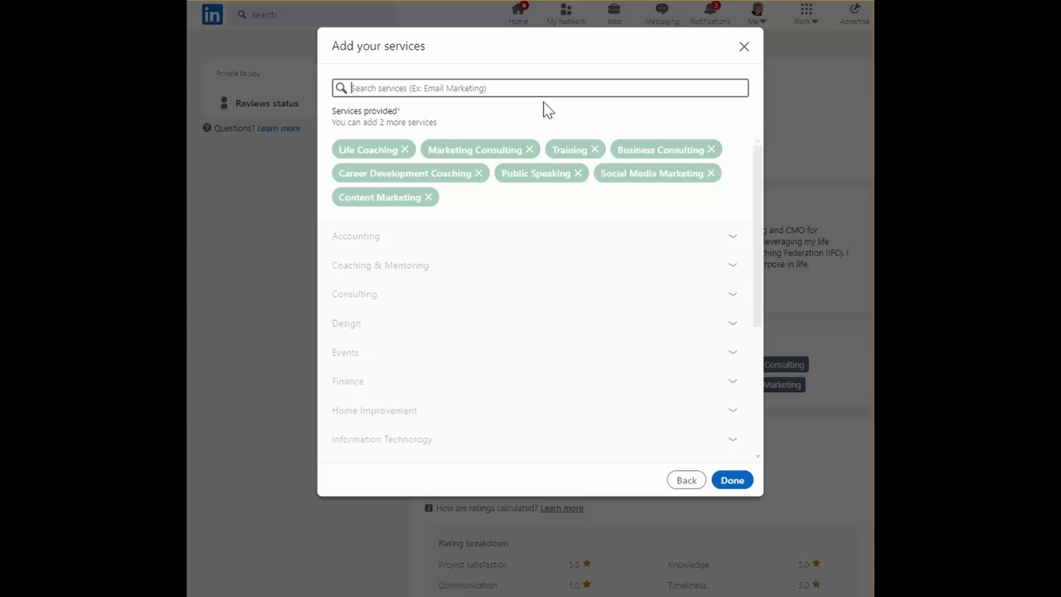
Search the services for "author" and add Writing to the services provided
{"action": "type", "text": "auth"}
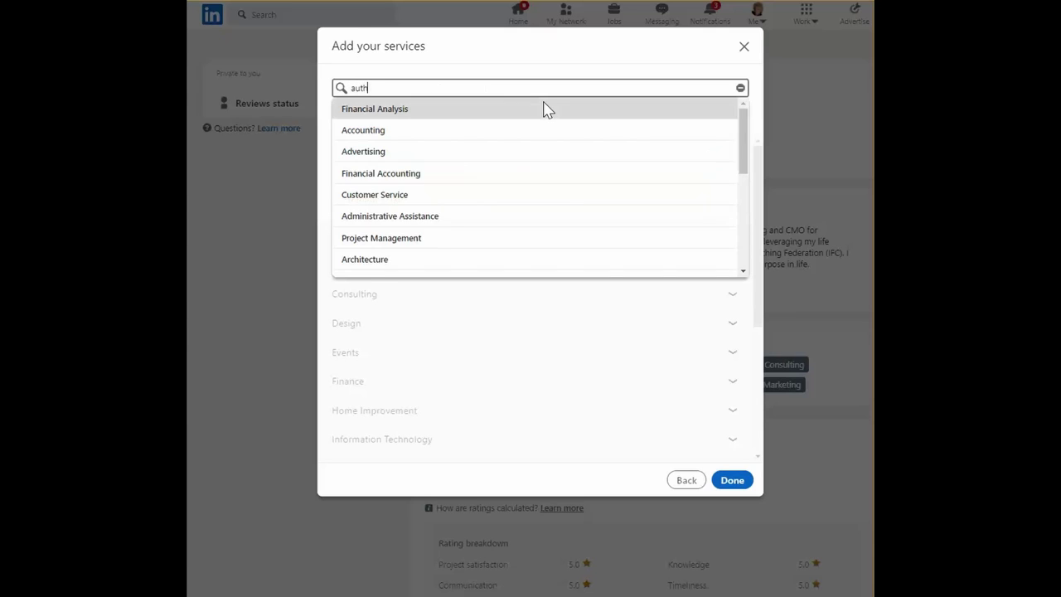
{"action": "type", "text": "or"}
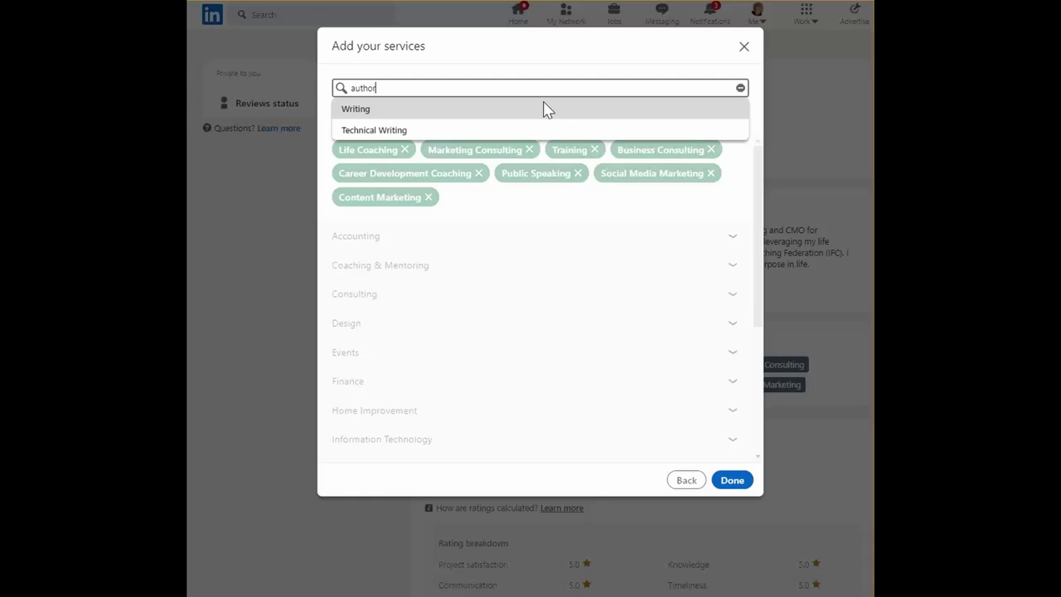
{"action": "left_click", "coordinate": [382, 109]}
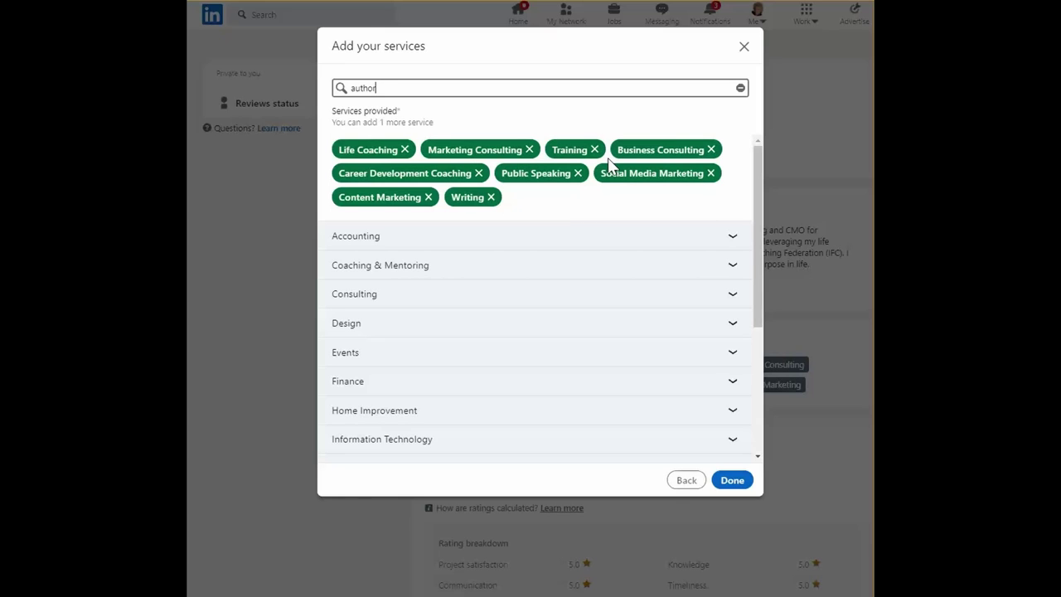
Look through the services offered in the Coaching & Mentoring, Consulting and Events categories
{"action": "left_click", "coordinate": [727, 270]}
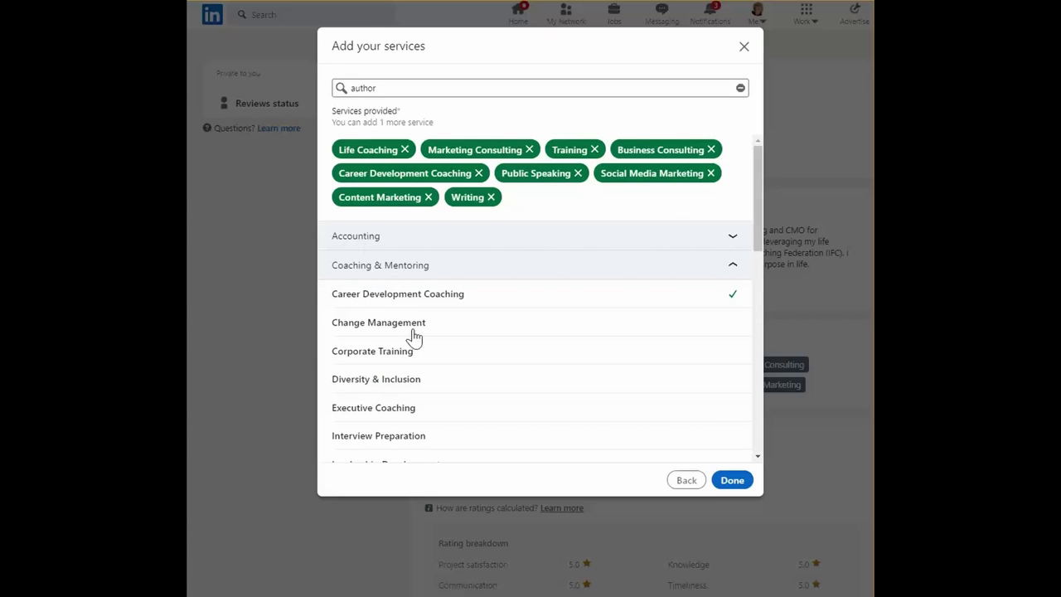
{"action": "scroll", "coordinate": [417, 359], "scroll_direction": "down", "scroll_amount": 3}
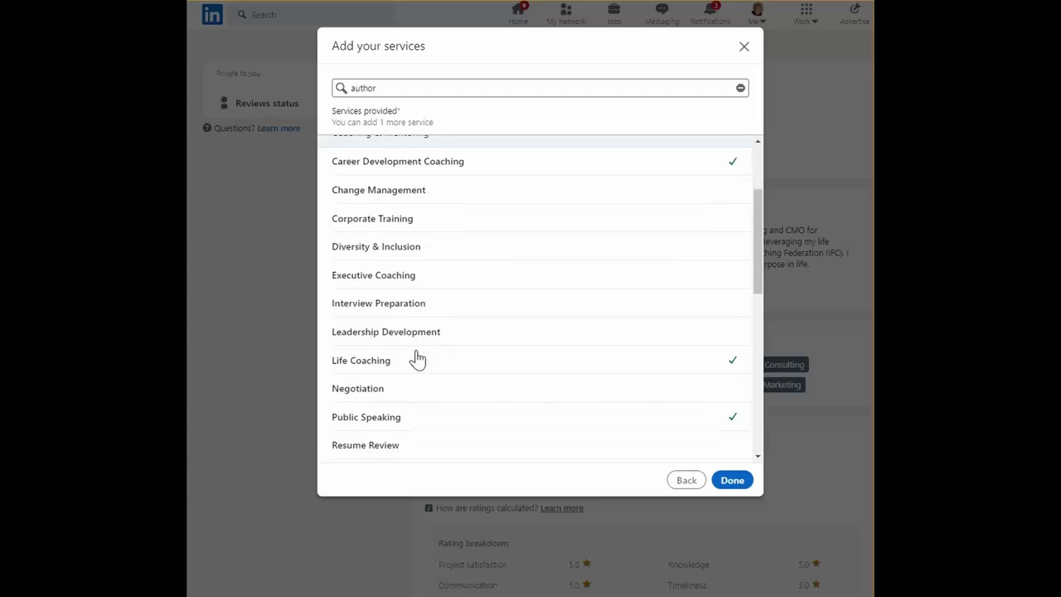
{"action": "scroll", "coordinate": [418, 358], "scroll_direction": "down", "scroll_amount": 1}
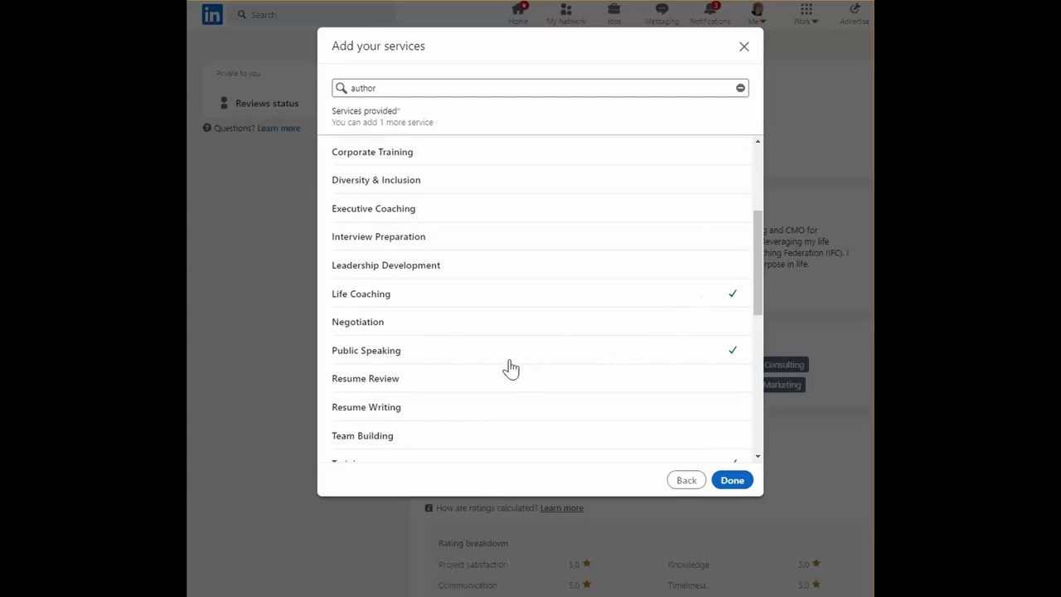
{"action": "scroll", "coordinate": [509, 368], "scroll_direction": "down", "scroll_amount": 2}
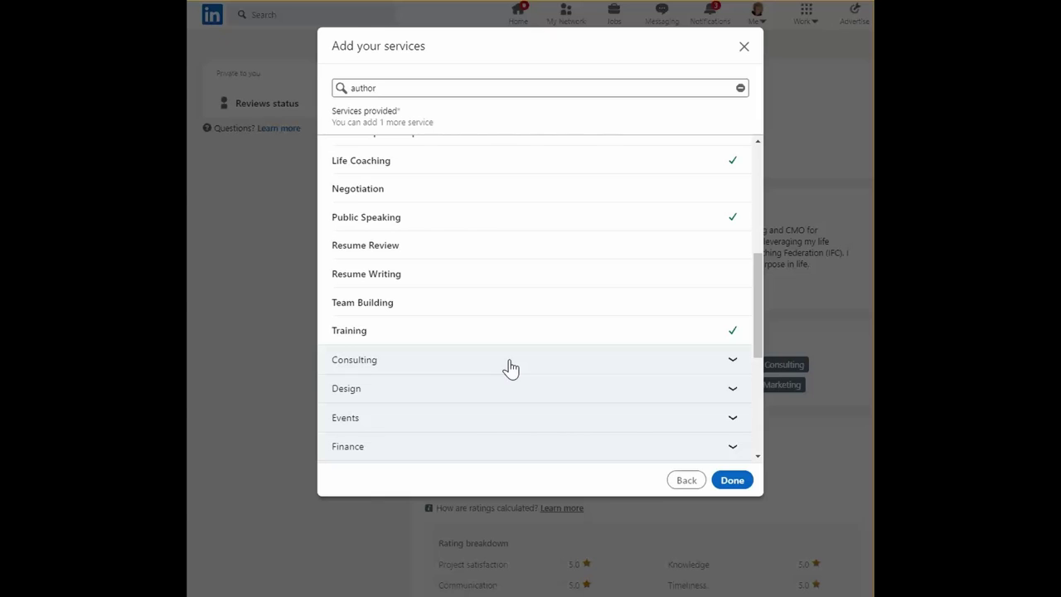
{"action": "scroll", "coordinate": [510, 367], "scroll_direction": "down", "scroll_amount": 1}
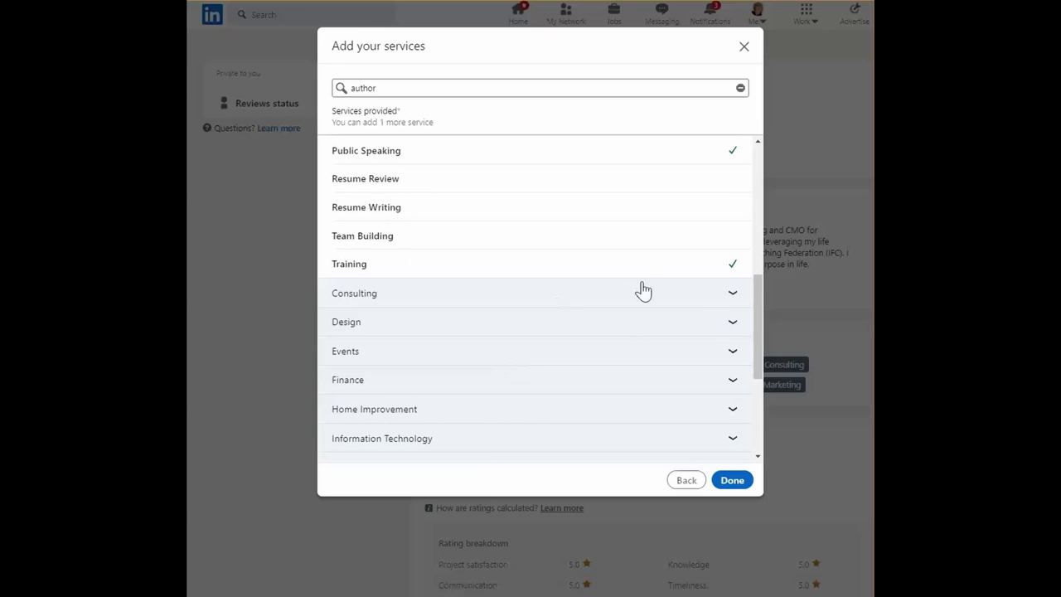
{"action": "left_click", "coordinate": [731, 296]}
{"action": "scroll", "coordinate": [550, 339], "scroll_direction": "down", "scroll_amount": 2}
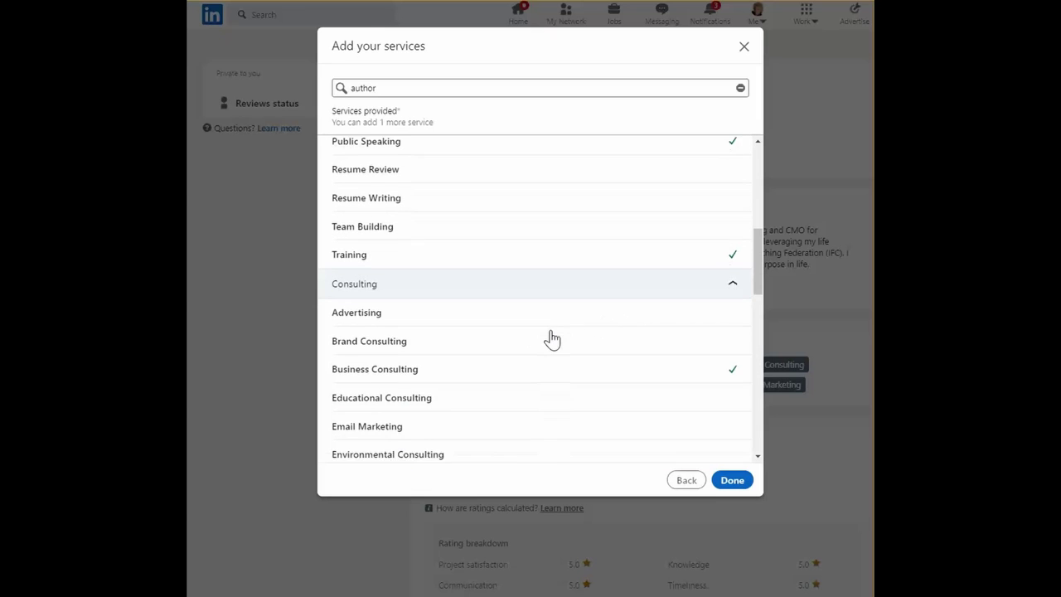
{"action": "scroll", "coordinate": [551, 339], "scroll_direction": "down", "scroll_amount": 1}
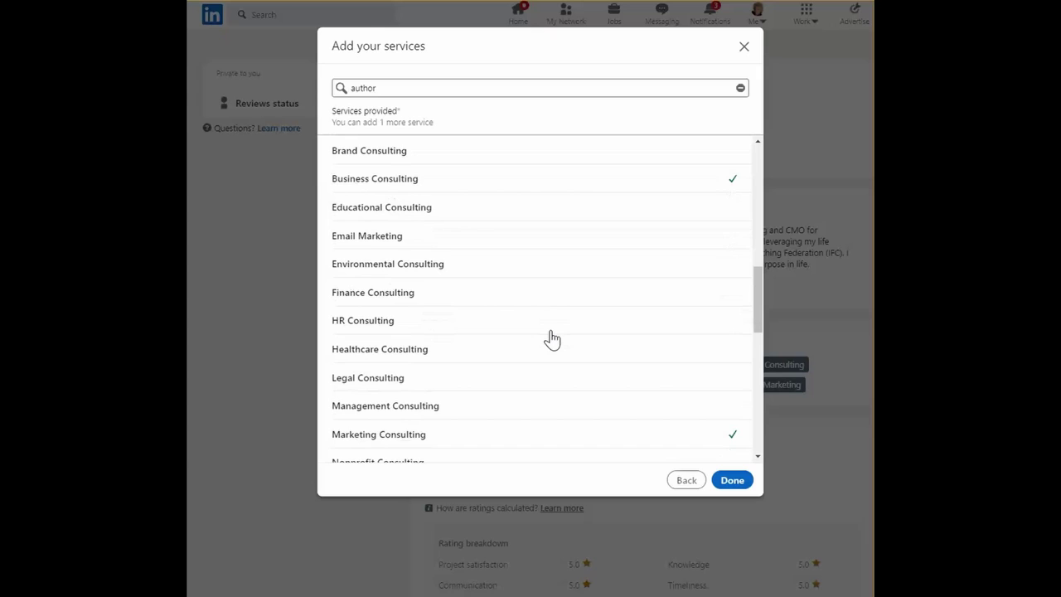
{"action": "scroll", "coordinate": [552, 340], "scroll_direction": "down", "scroll_amount": 2}
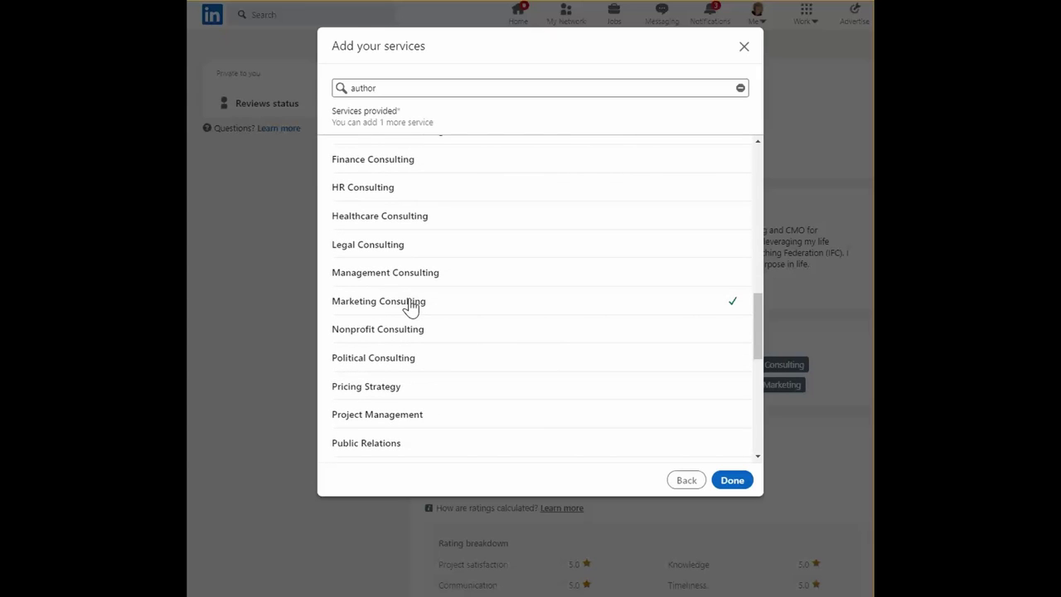
{"action": "scroll", "coordinate": [412, 307], "scroll_direction": "down", "scroll_amount": 2}
{"action": "scroll", "coordinate": [412, 308], "scroll_direction": "down", "scroll_amount": 2}
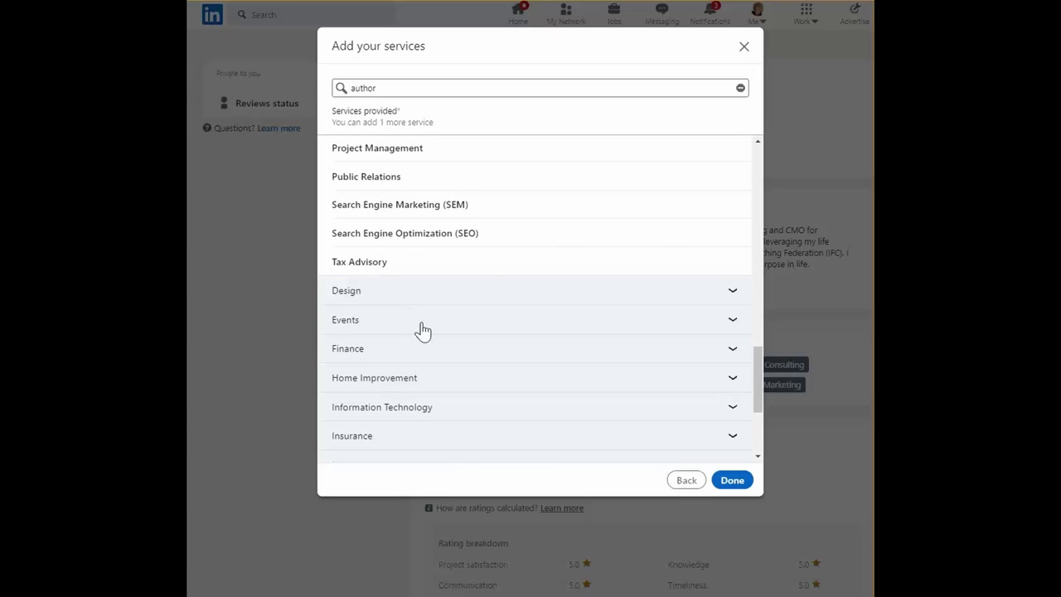
{"action": "left_click", "coordinate": [734, 321]}
{"action": "scroll", "coordinate": [587, 355], "scroll_direction": "down", "scroll_amount": 4}
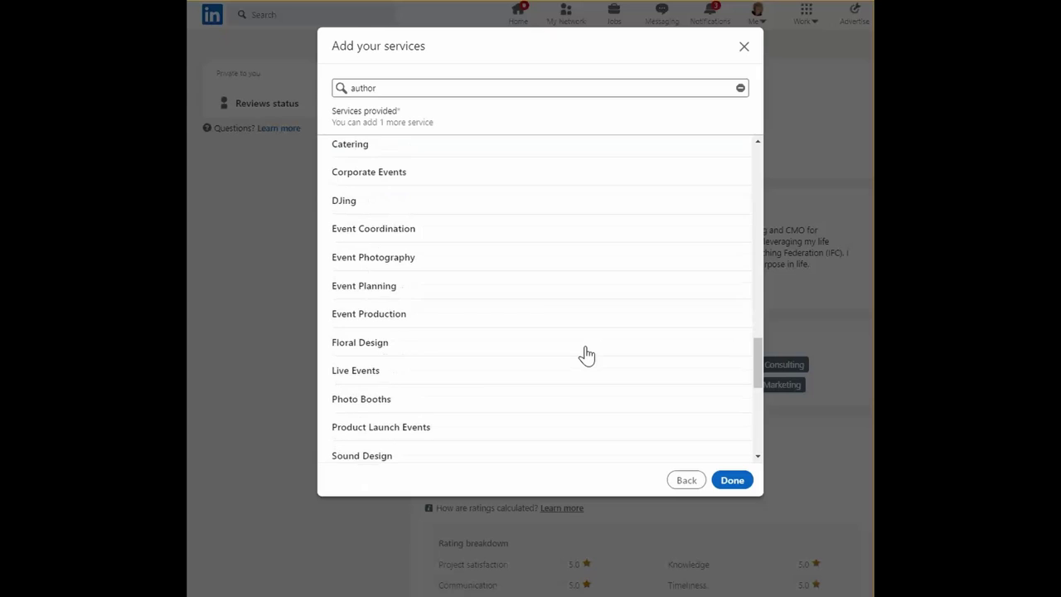
{"action": "scroll", "coordinate": [586, 355], "scroll_direction": "down", "scroll_amount": 2}
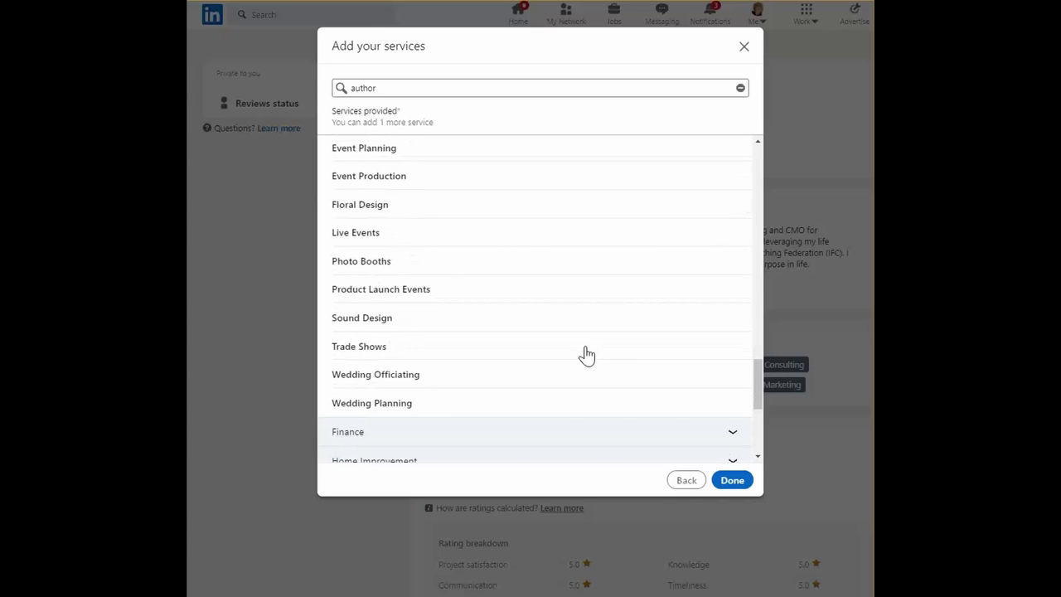
{"action": "scroll", "coordinate": [587, 355], "scroll_direction": "down", "scroll_amount": 3}
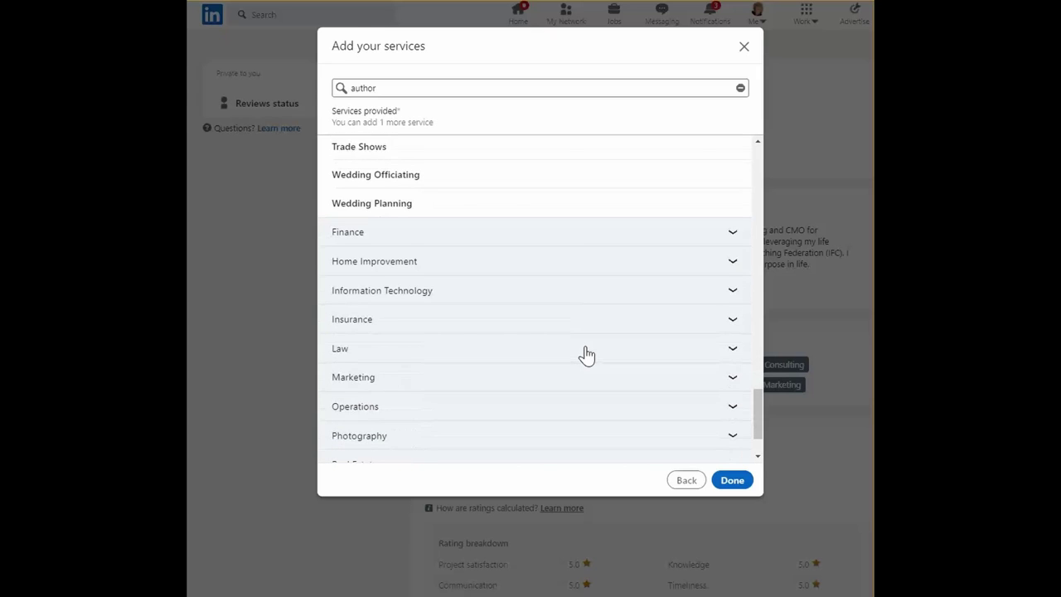
Add Digital Marketing from the Marketing category and confirm the list of services
{"action": "left_click", "coordinate": [713, 378]}
{"action": "scroll", "coordinate": [704, 398], "scroll_direction": "down", "scroll_amount": 3}
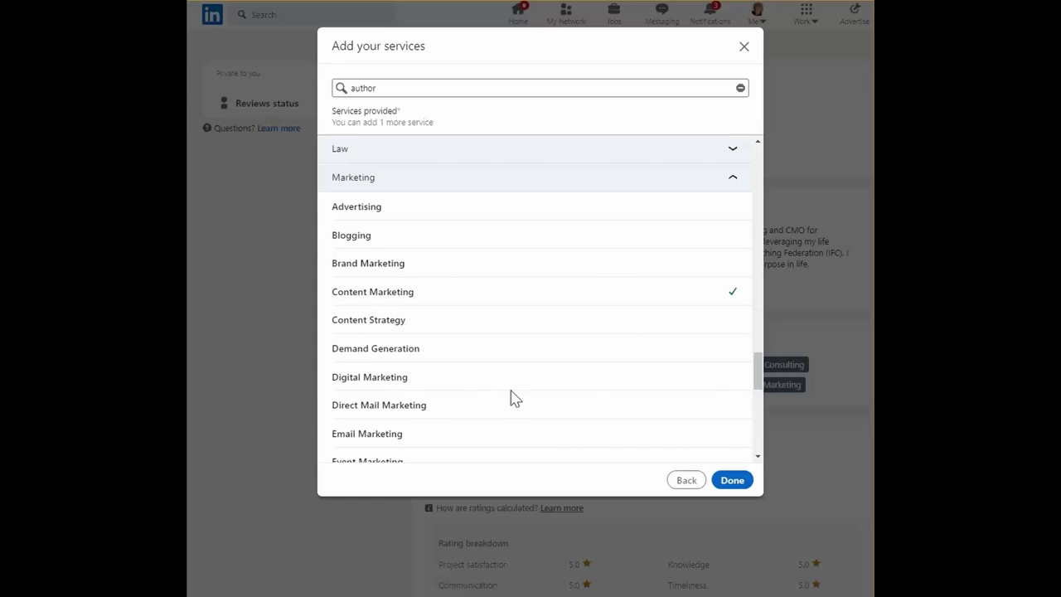
{"action": "left_click", "coordinate": [704, 386]}
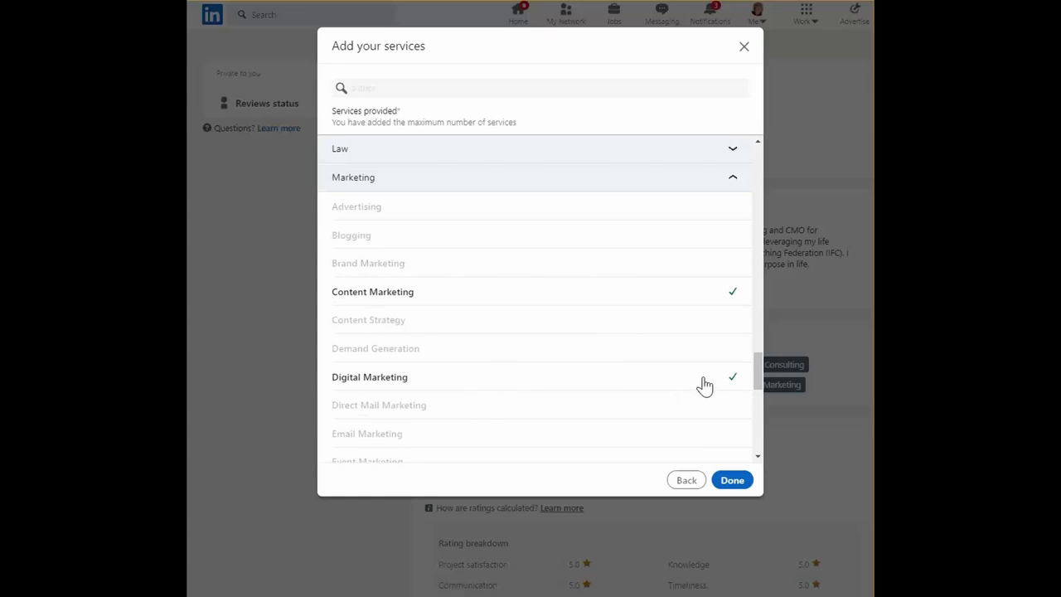
{"action": "left_click", "coordinate": [731, 485]}
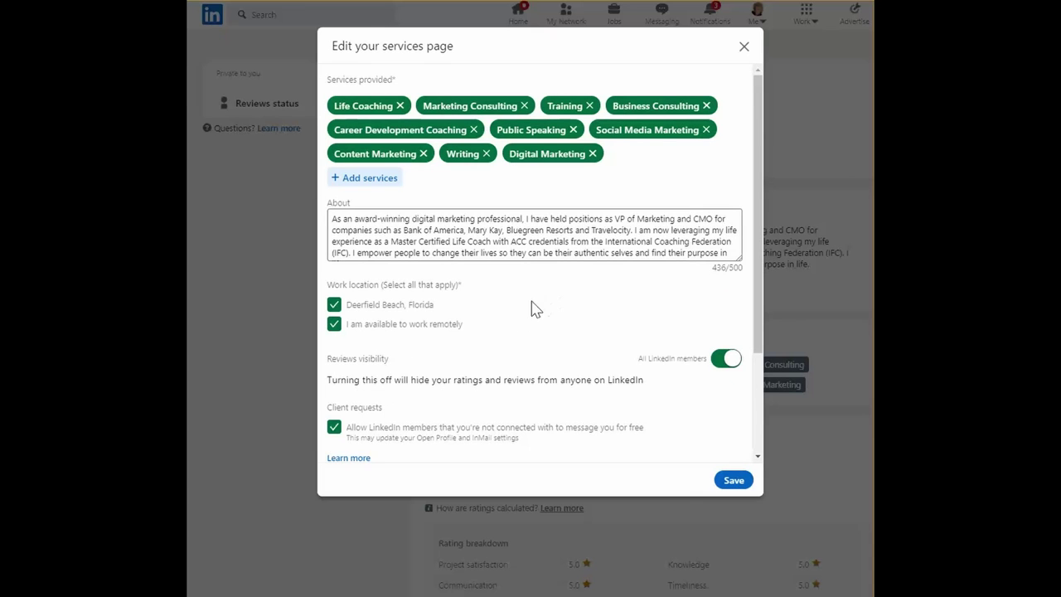
Review the About text, work location and visibility settings of the services page and save the page
{"action": "left_click_drag", "start_coordinate": [336, 218], "coordinate": [597, 275]}
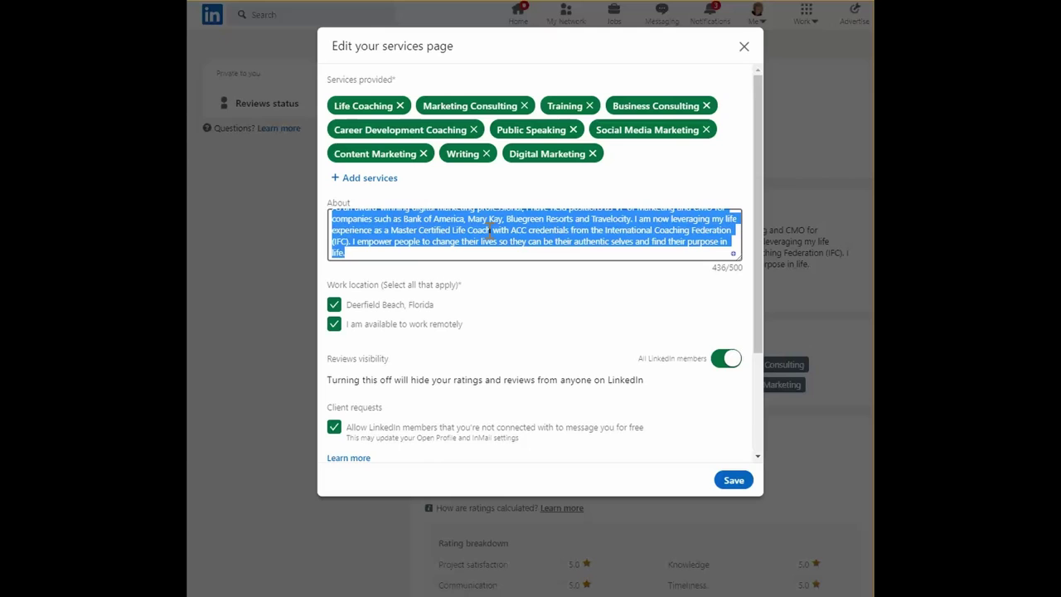
{"action": "scroll", "coordinate": [544, 332], "scroll_direction": "down", "scroll_amount": 3}
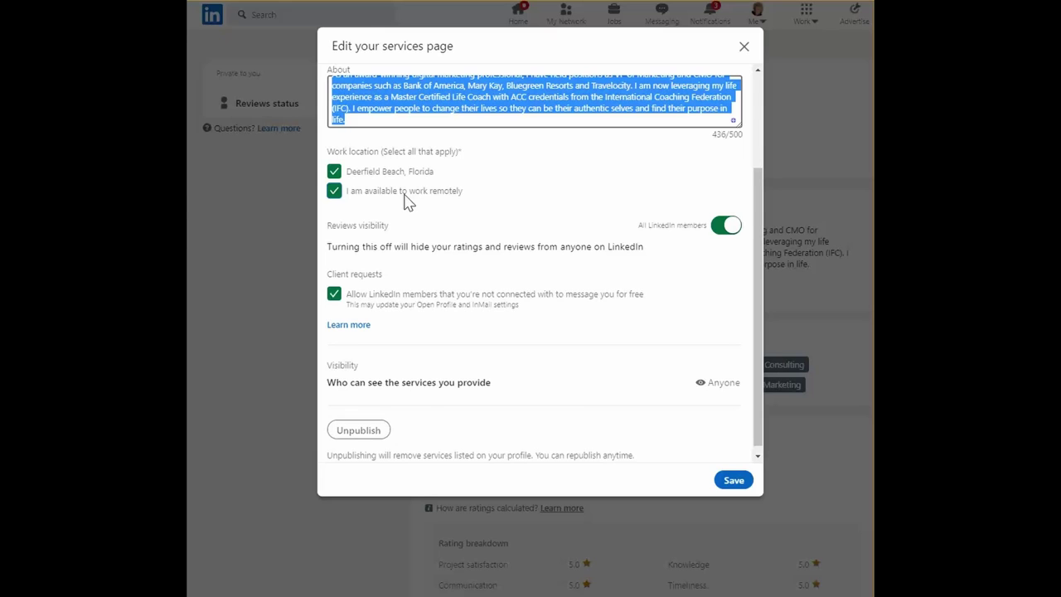
{"action": "scroll", "coordinate": [406, 203], "scroll_direction": "down", "scroll_amount": 1}
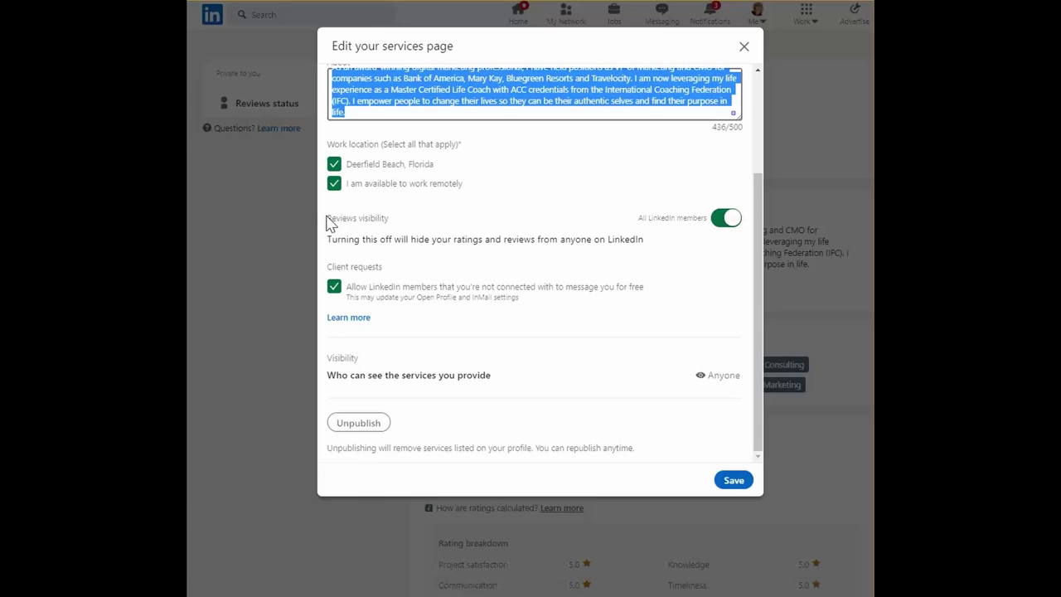
{"action": "left_click_drag", "start_coordinate": [328, 219], "coordinate": [390, 237]}
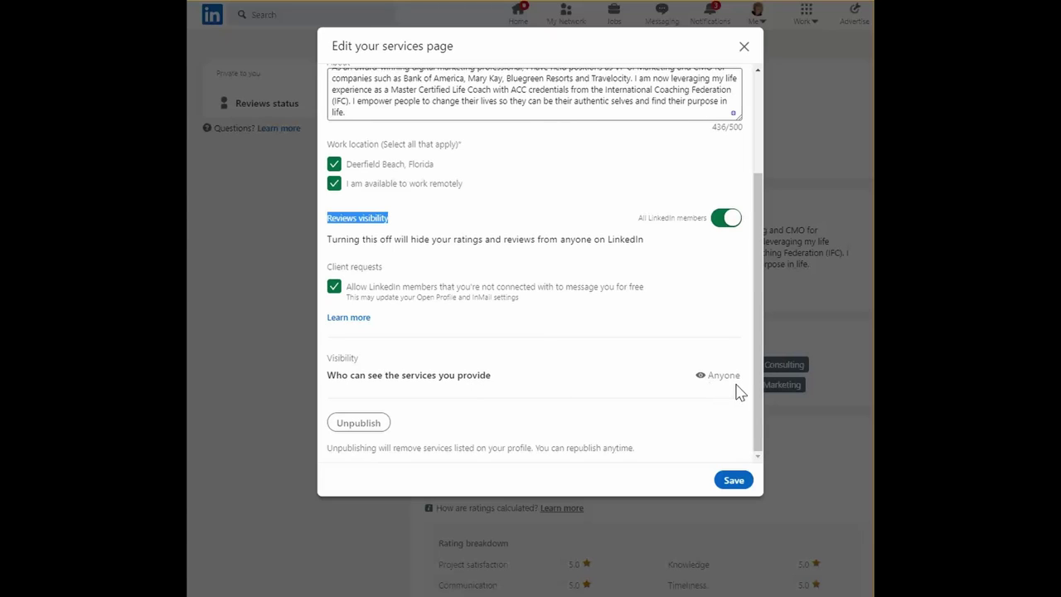
{"action": "left_click", "coordinate": [733, 482]}
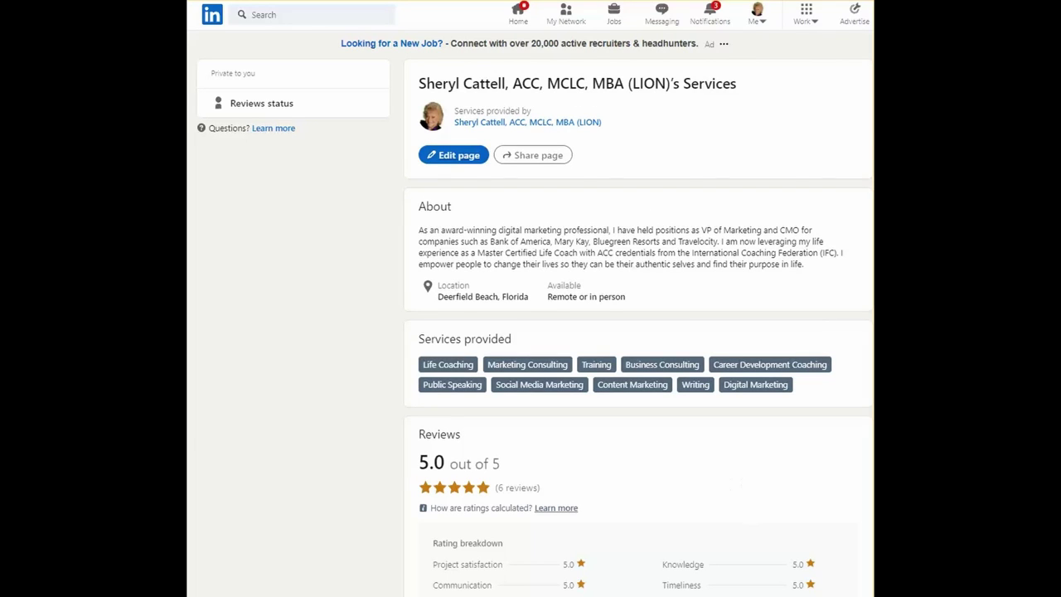
Examine the client reviews on the services page and return to the own profile
{"action": "scroll", "coordinate": [386, 230], "scroll_direction": "down", "scroll_amount": 1}
{"action": "scroll", "coordinate": [386, 230], "scroll_direction": "down", "scroll_amount": 4}
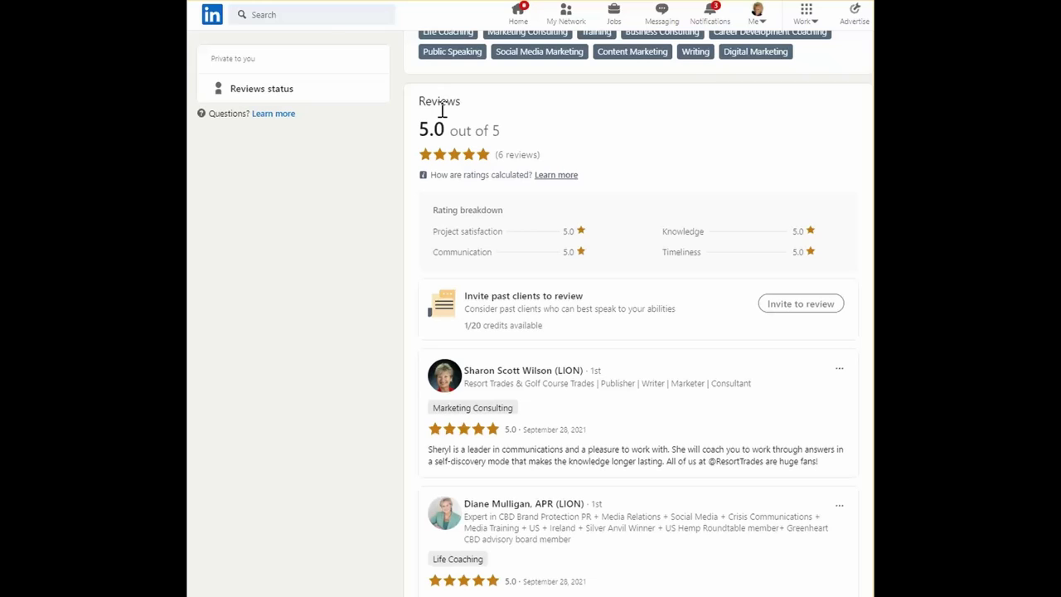
{"action": "left_click_drag", "start_coordinate": [459, 103], "coordinate": [423, 106]}
{"action": "scroll", "coordinate": [492, 99], "scroll_direction": "down", "scroll_amount": 1}
{"action": "scroll", "coordinate": [491, 99], "scroll_direction": "up", "scroll_amount": 5}
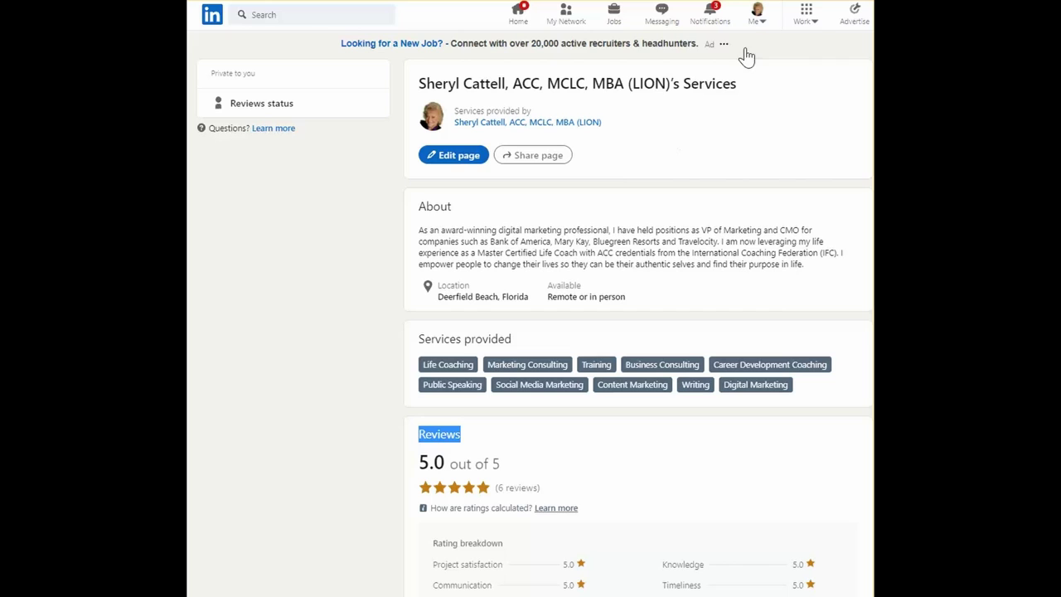
{"action": "left_click", "coordinate": [758, 16]}
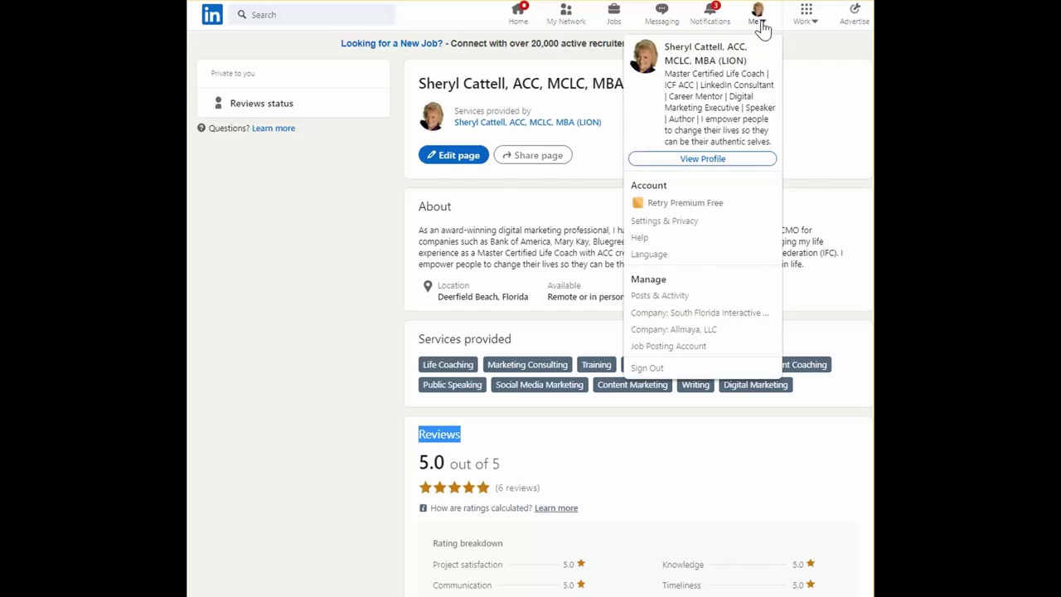
{"action": "left_click", "coordinate": [711, 159]}
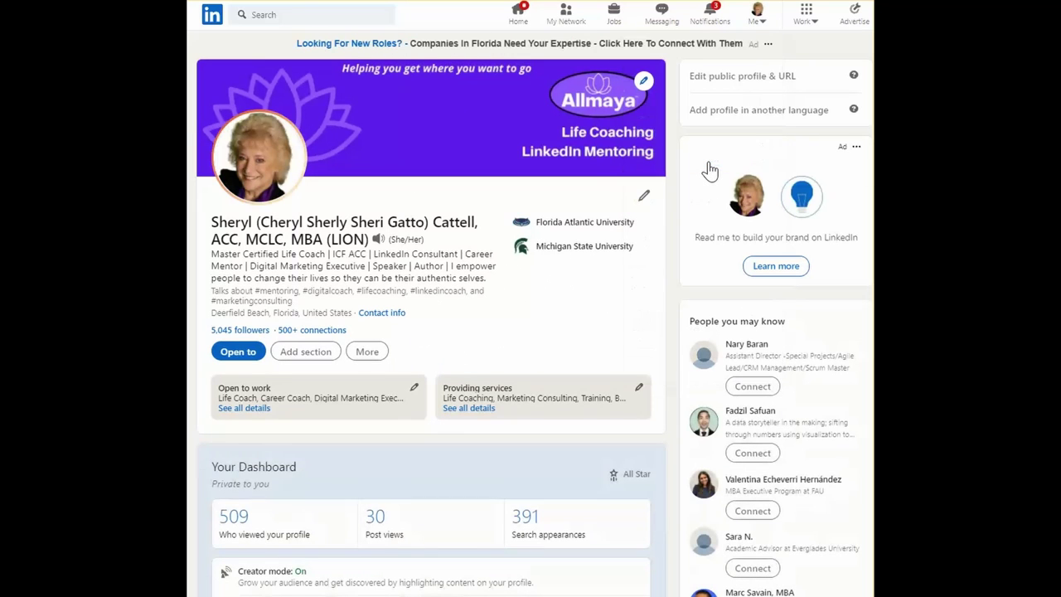